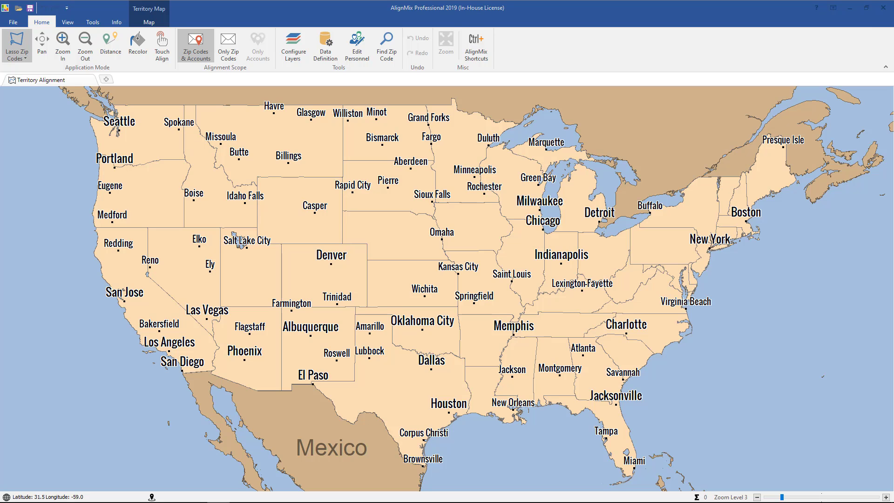
Step: Switch to Excel and review the Accounts worksheet's columns, from Account ID through territory assignments to Potential Value
key(alt+Tab)
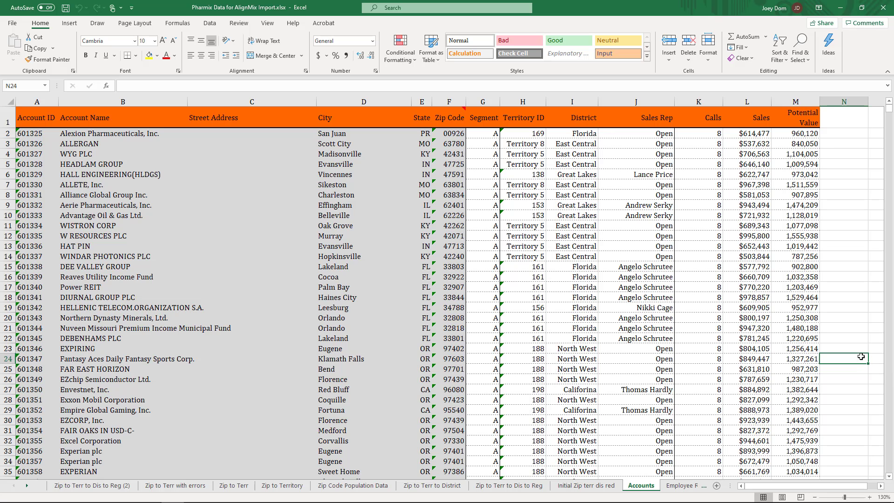
click(46, 99)
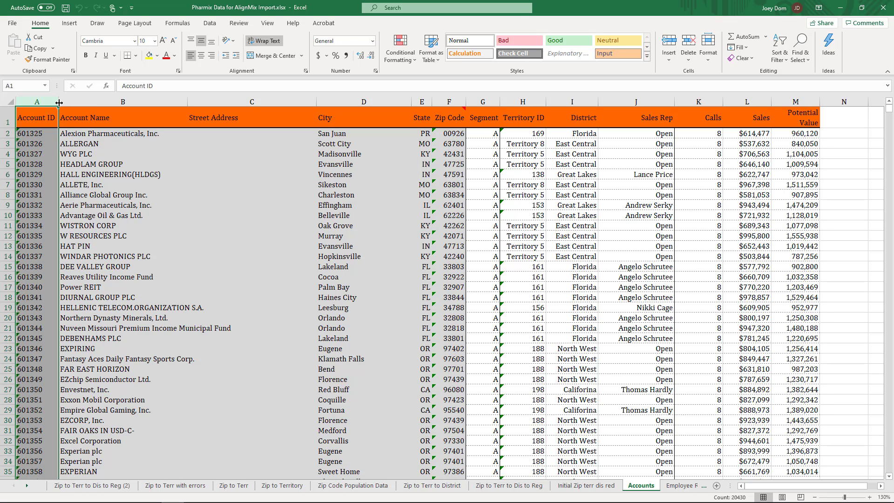
click(111, 102)
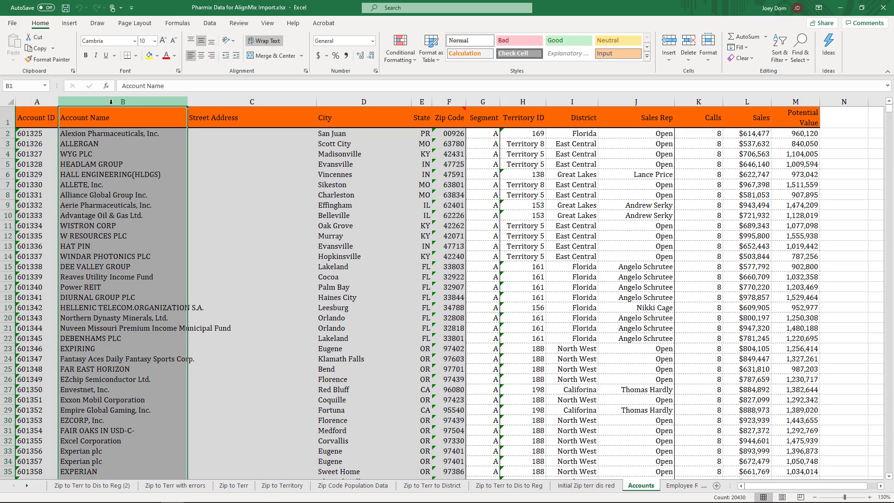
click(235, 102)
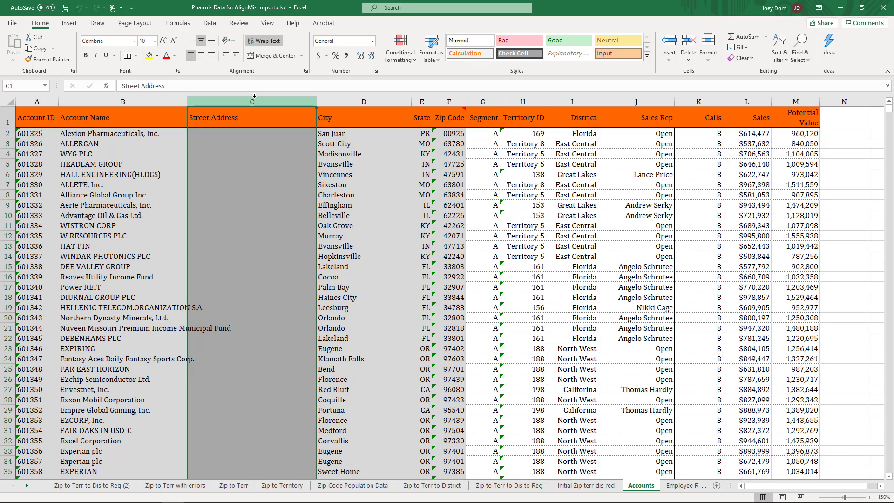
click(363, 102)
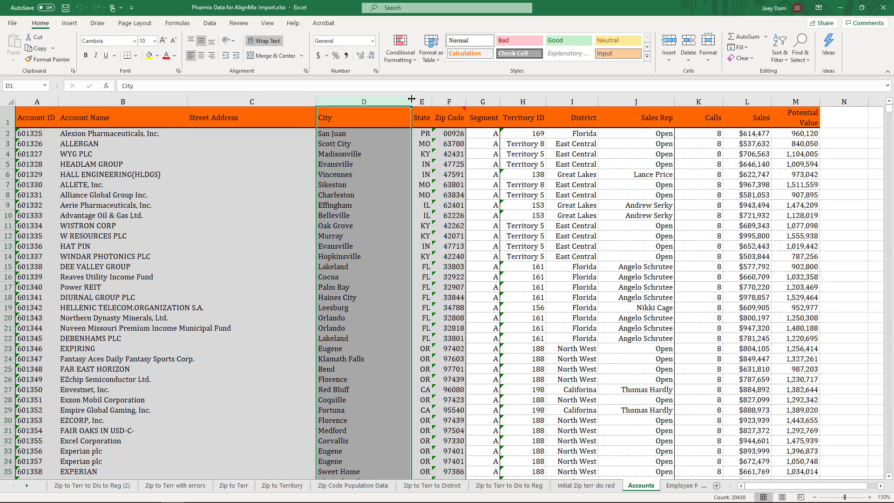
click(480, 102)
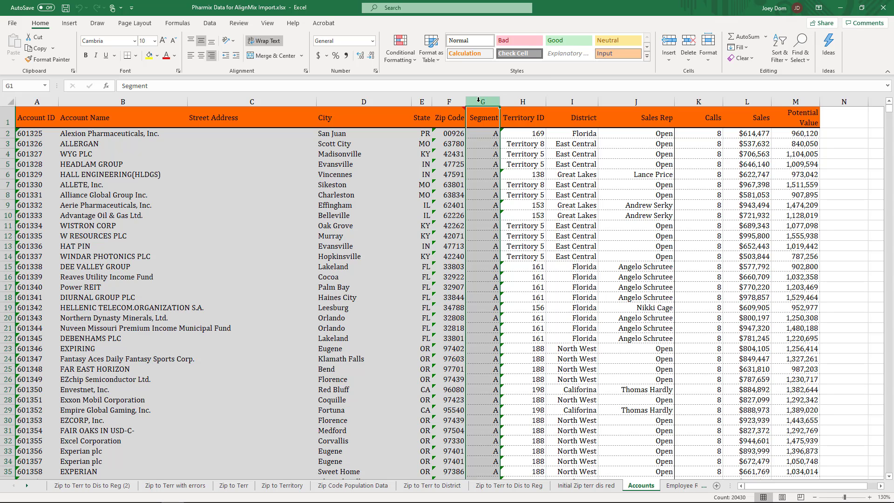
click(517, 98)
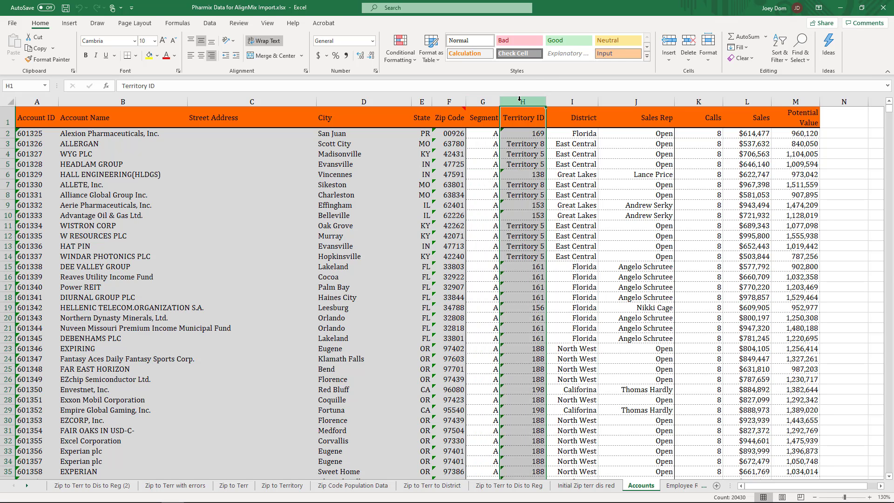
click(562, 101)
click(649, 102)
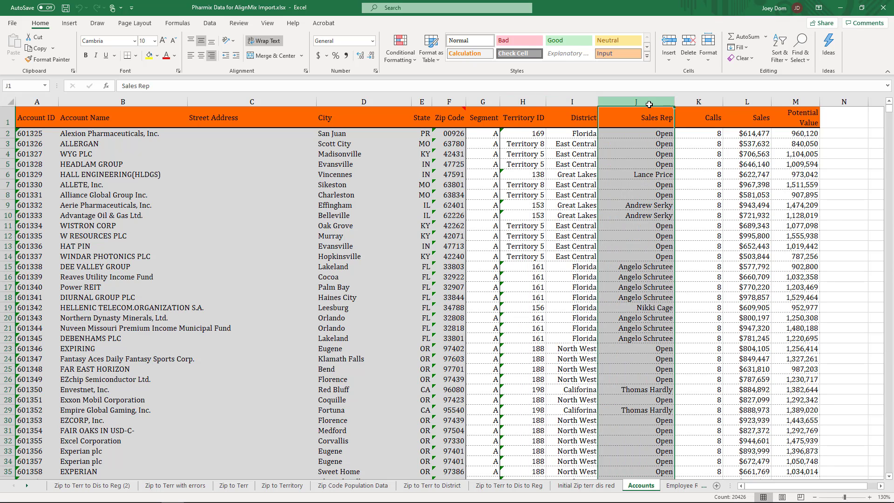
drag(699, 102, 793, 104)
click(848, 246)
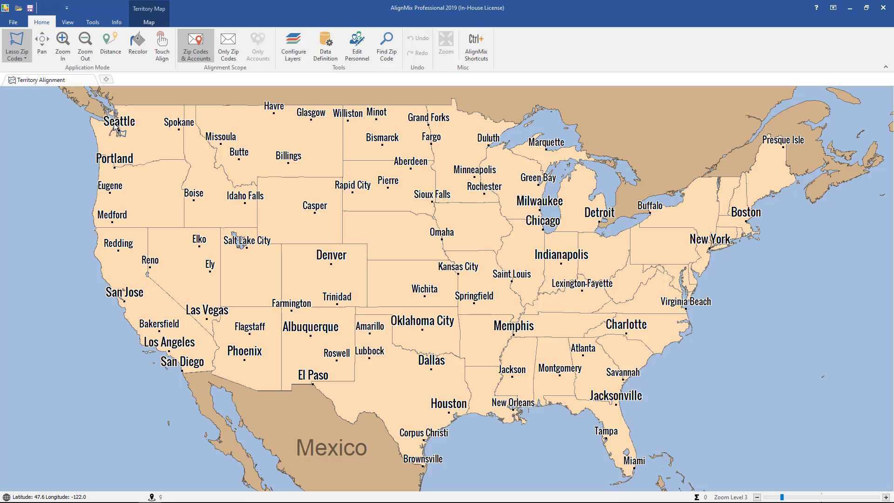
Step: Switch to AlignMix and start importing your own data from Pharmix Data for AlignMix Import.xlsx in Training Files
click(14, 23)
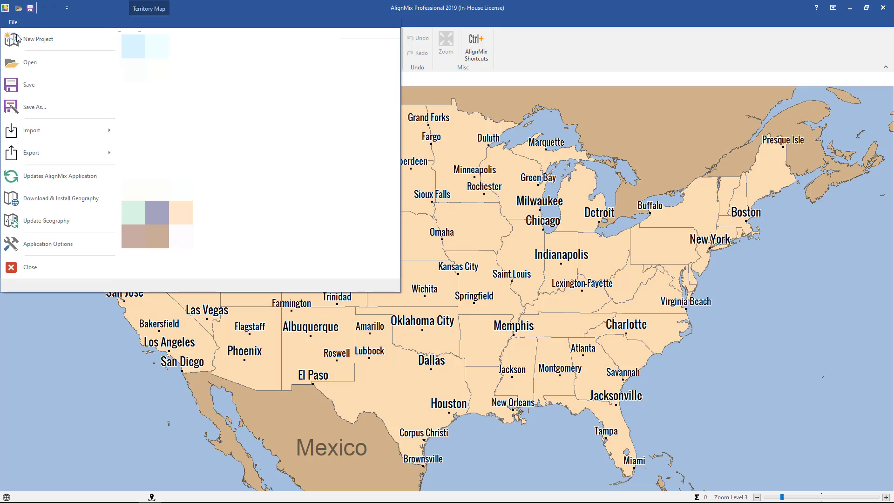
mouse_move(52, 138)
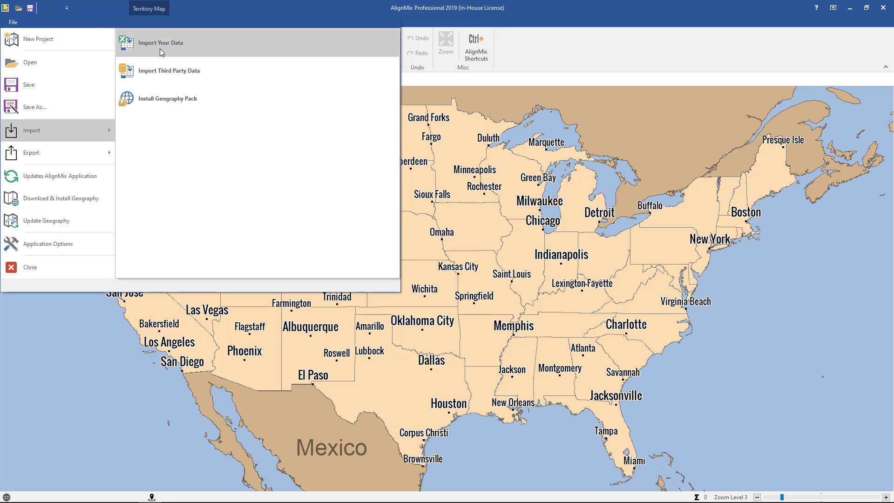
click(140, 43)
click(159, 186)
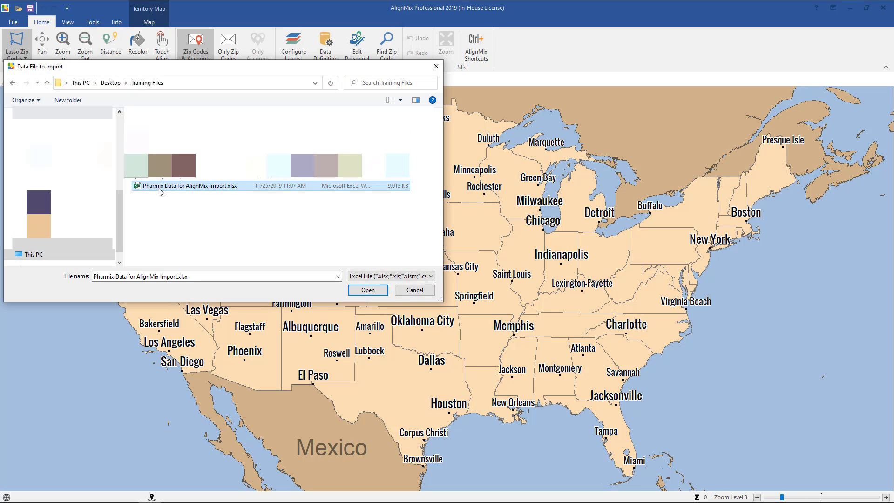
double_click(159, 186)
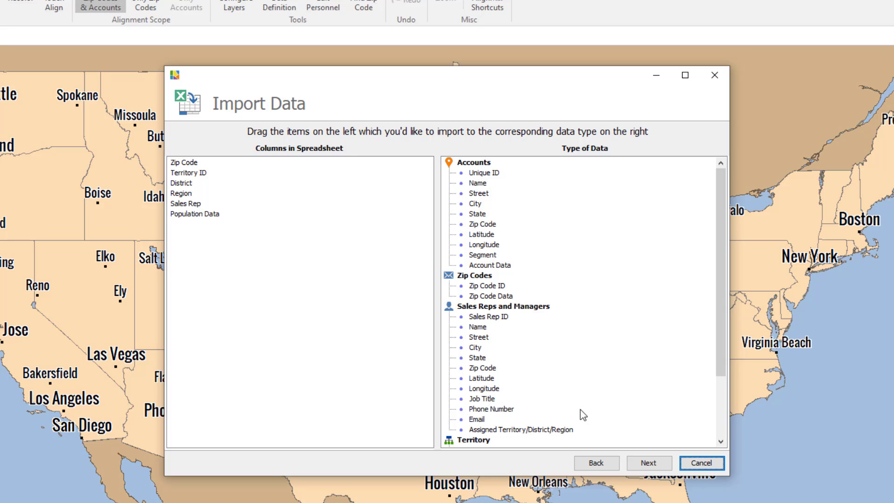
Step: Return to the worksheet selection and choose the Accounts worksheet for import, with row 1 as header
click(595, 463)
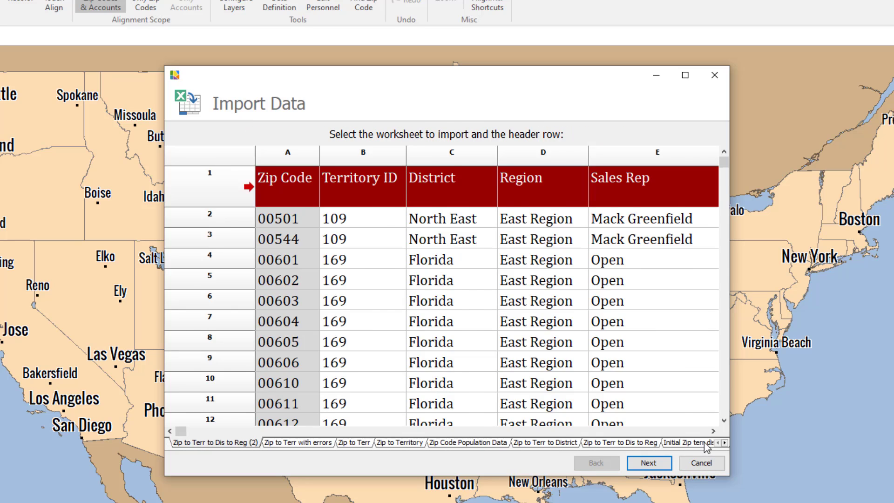
click(707, 444)
click(667, 443)
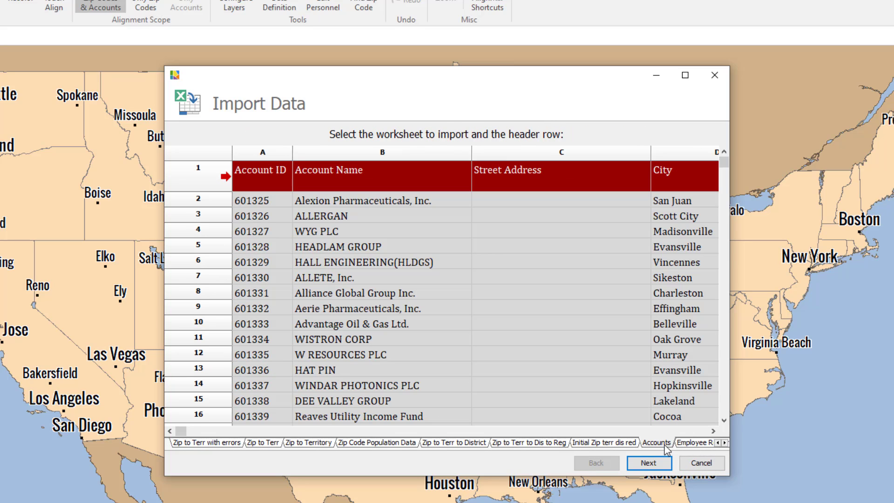
click(648, 463)
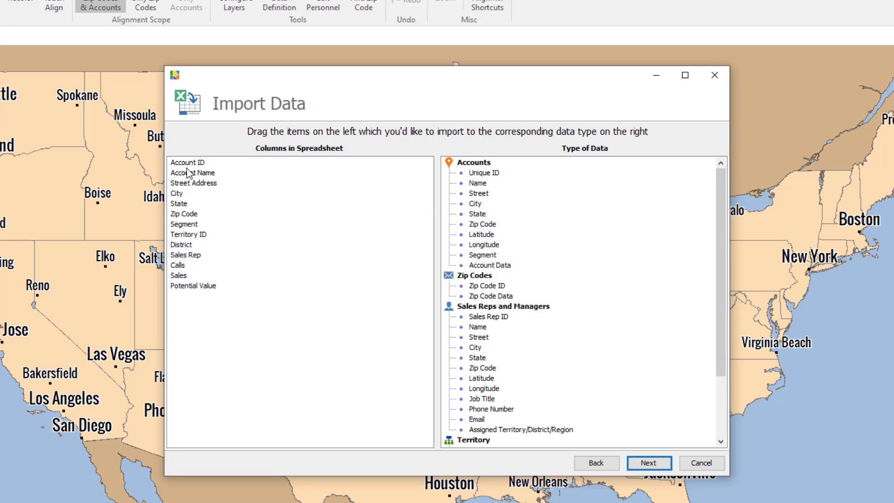
Step: Map Account ID to Unique ID, and Account Name, Street Address, City, State and Zip Code to their matching Accounts fields
drag(187, 163, 482, 187)
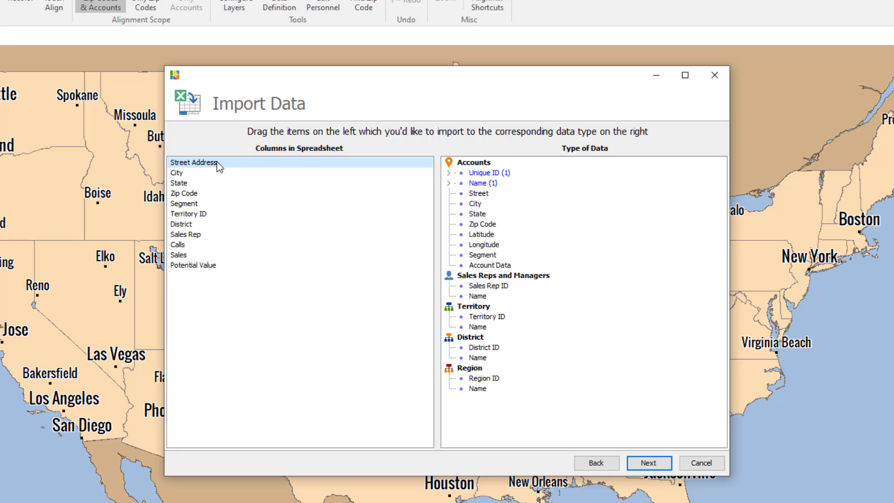
drag(218, 164, 483, 194)
drag(186, 166, 483, 219)
drag(186, 164, 479, 226)
drag(193, 164, 483, 236)
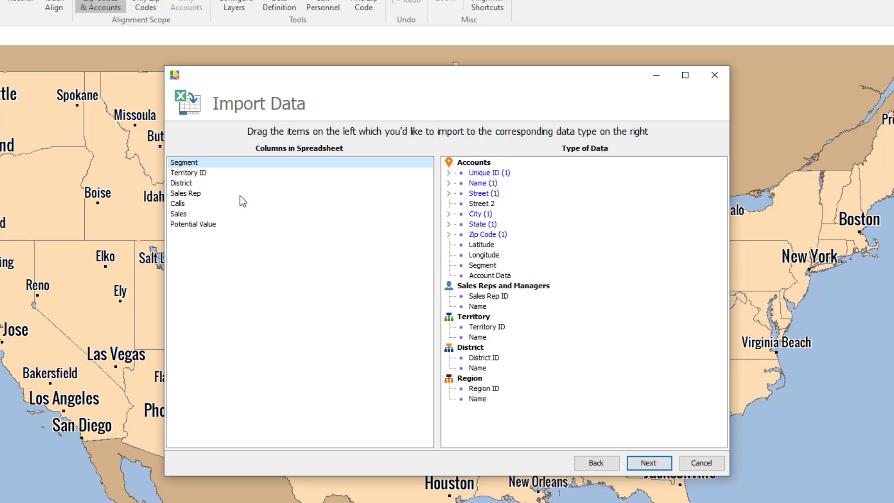
Step: Map Segment, Territory ID, District to District ID and Sales Rep to Sales Rep ID, and assign Calls, Sales and Potential Value to Account Data
drag(181, 167, 485, 265)
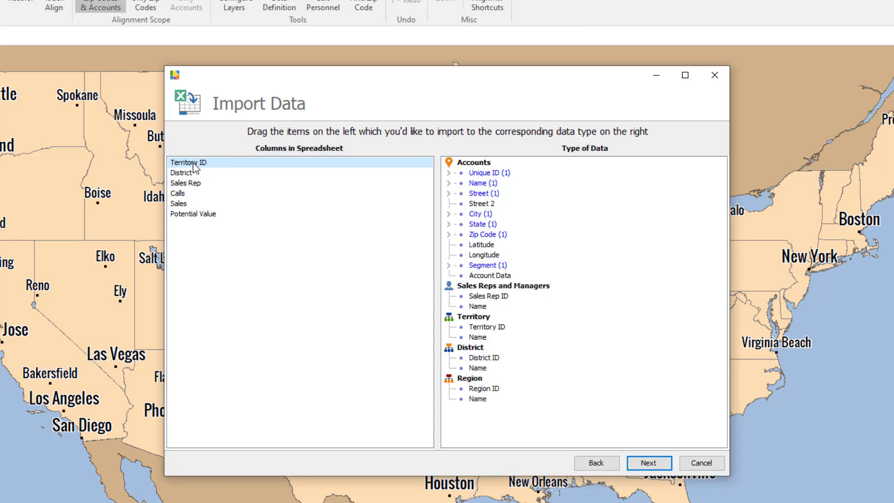
drag(196, 164, 506, 325)
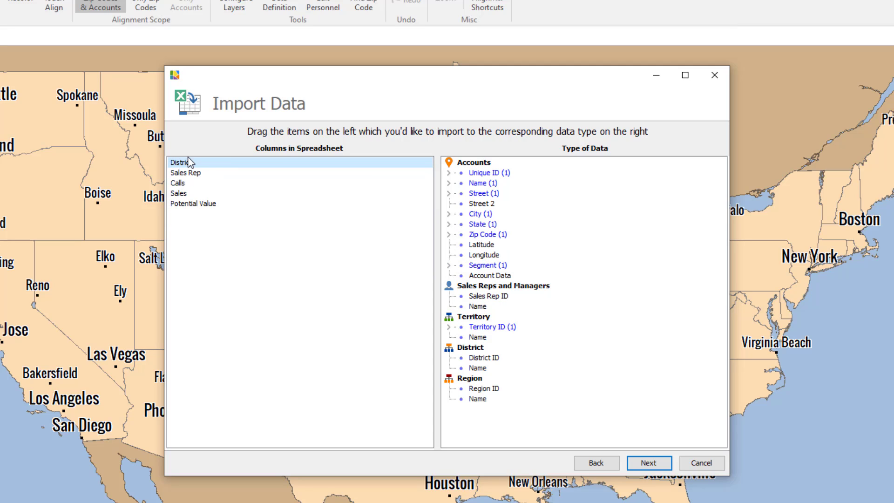
drag(188, 162, 484, 357)
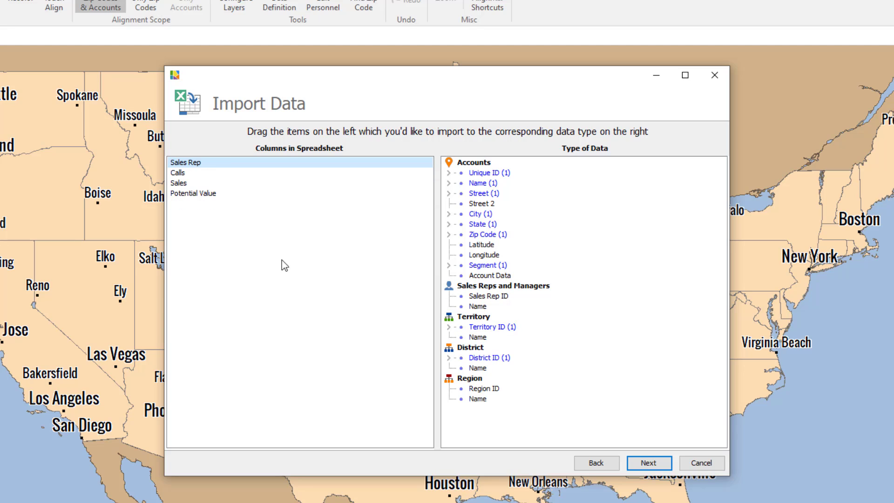
drag(181, 167, 493, 296)
shift+click(192, 185)
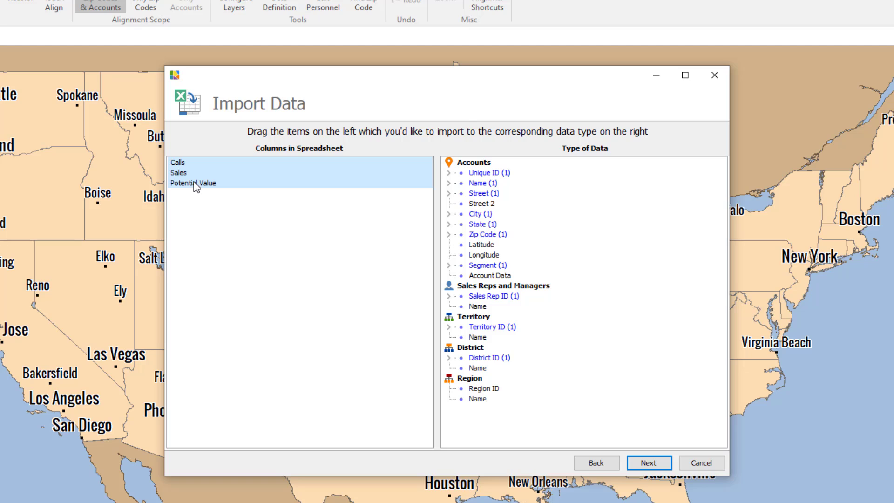
drag(182, 182, 497, 275)
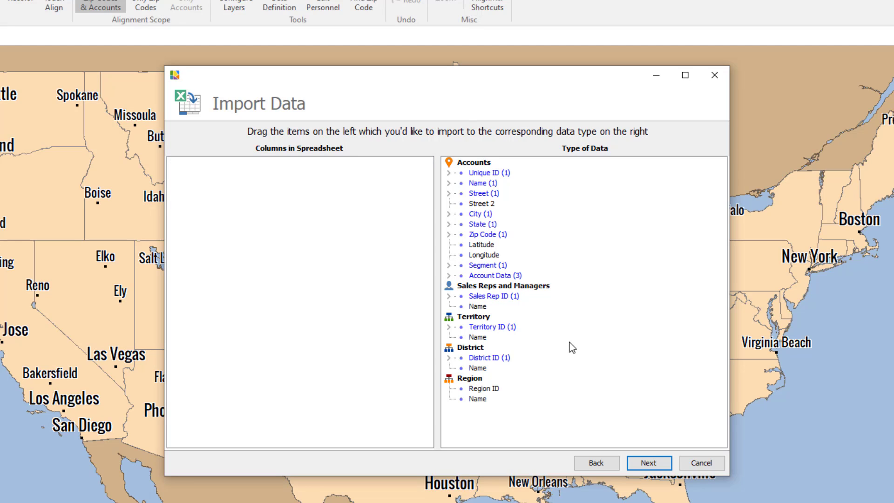
Step: Confirm the import summary using the existing base geography, run the account import and finish the wizard
click(645, 464)
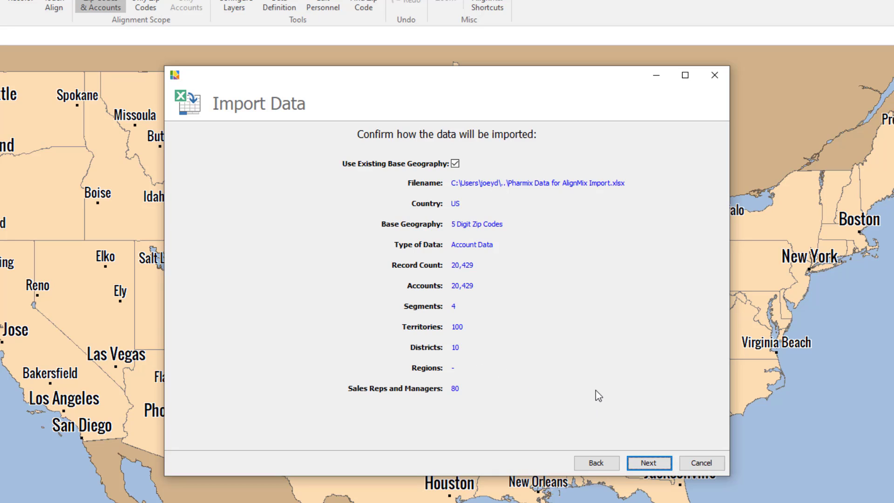
click(645, 463)
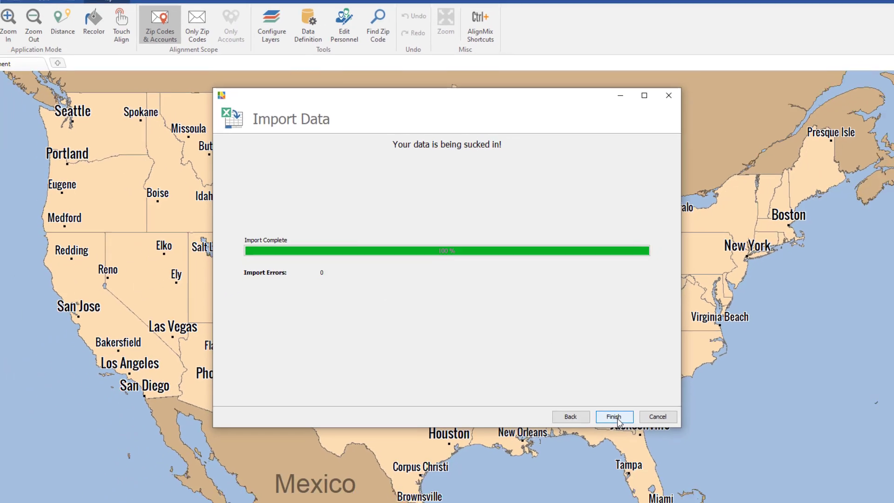
click(649, 463)
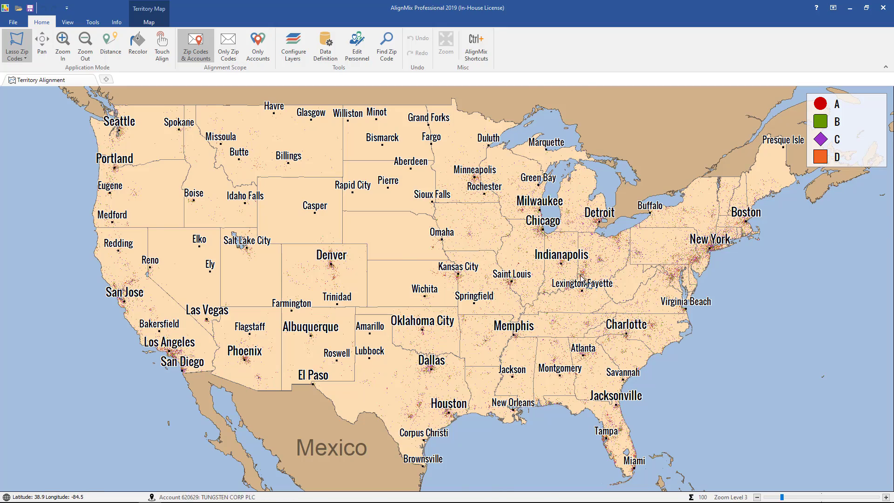
Step: Lasso the zip codes around Indianapolis and review the Map Query summary of accounts, territories and segments before closing it
scroll(565, 268, up, 4)
scroll(565, 268, up, 4)
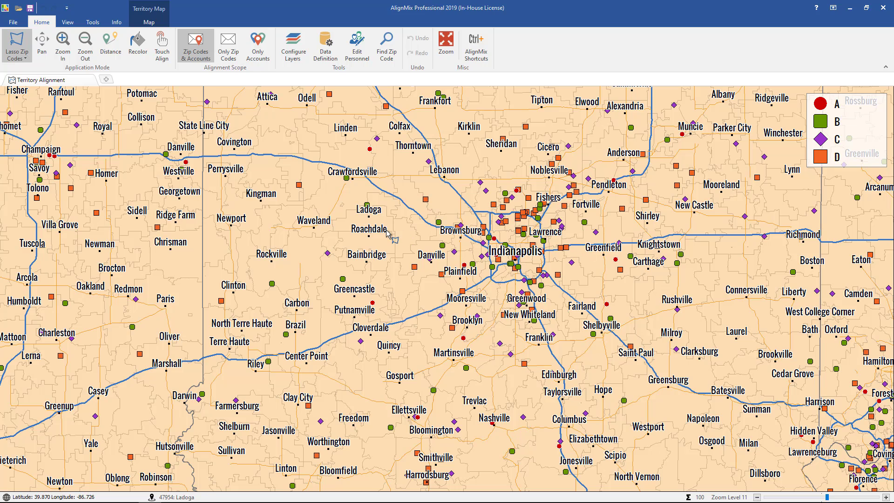
click(17, 55)
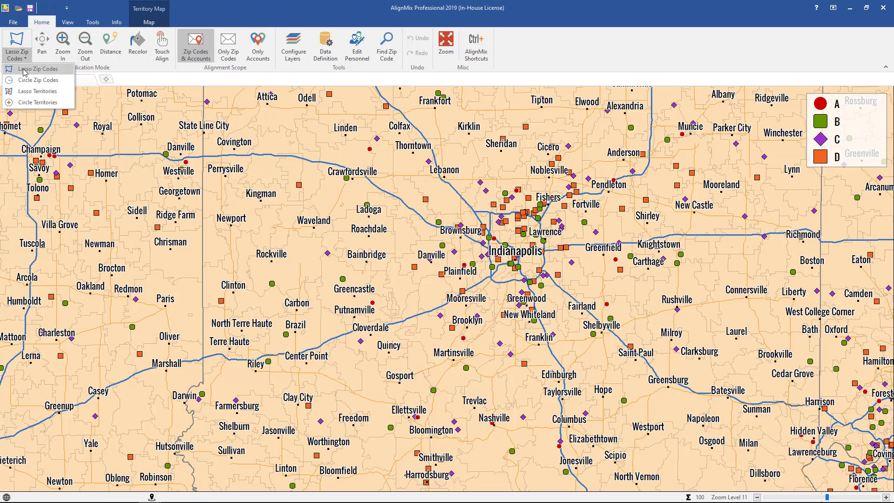
click(33, 68)
mouse_move(487, 151)
mouse_down()
mouse_move(393, 280)
mouse_move(562, 347)
mouse_move(633, 226)
mouse_move(513, 154)
mouse_up()
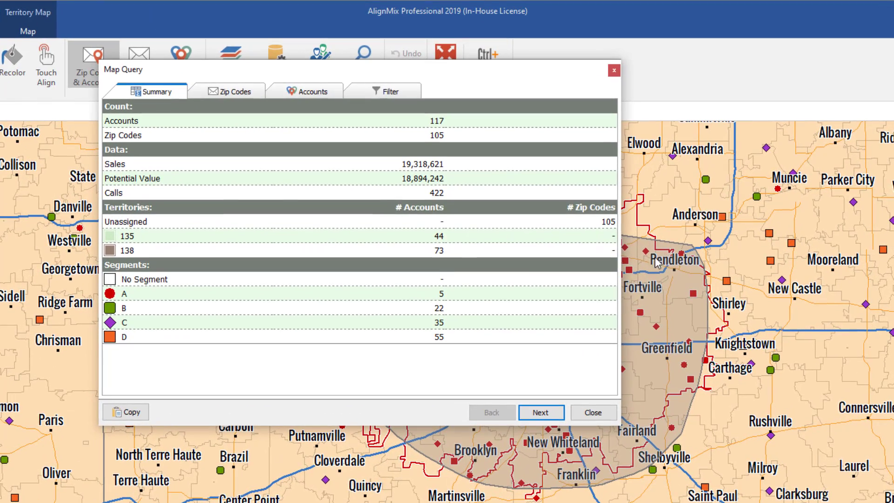
drag(349, 70, 333, 136)
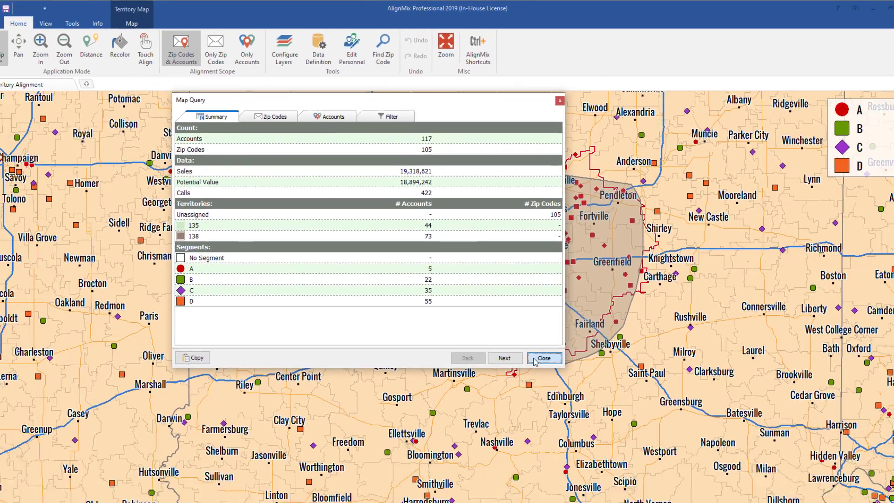
click(576, 476)
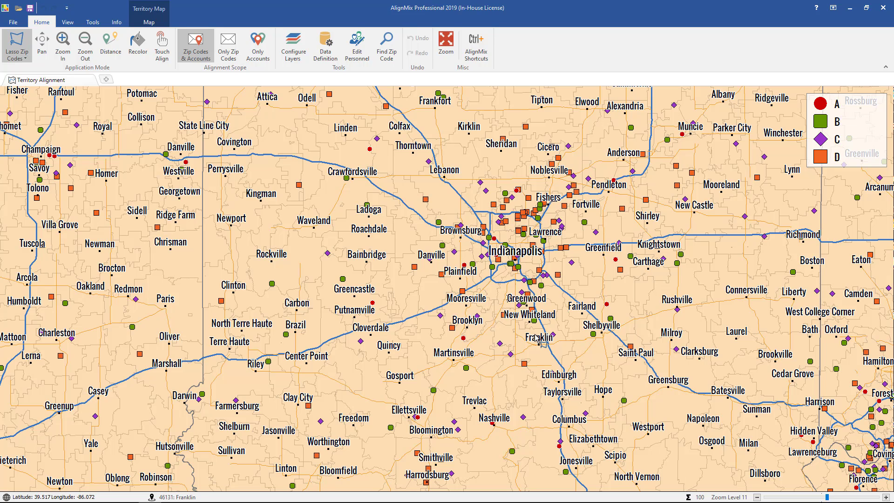
Step: Display the alignment tools and zoom the territory map out to level 9
click(93, 22)
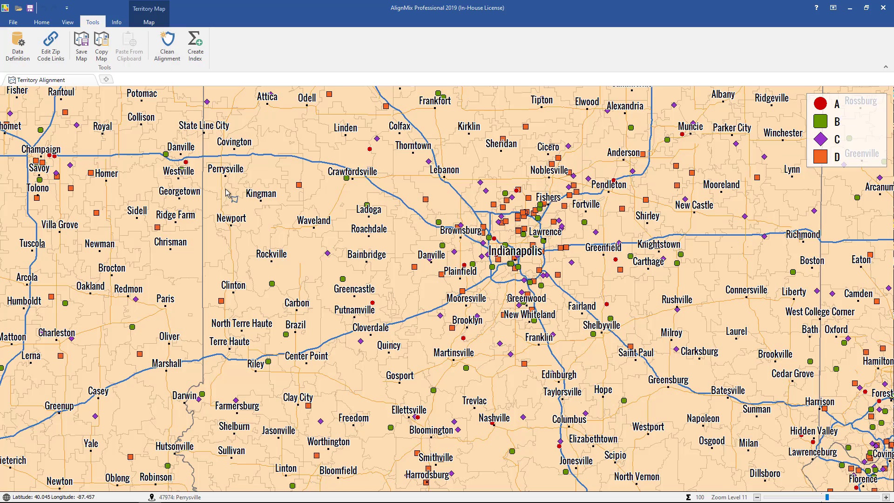
scroll(229, 198, down, 1)
scroll(229, 198, down, 1)
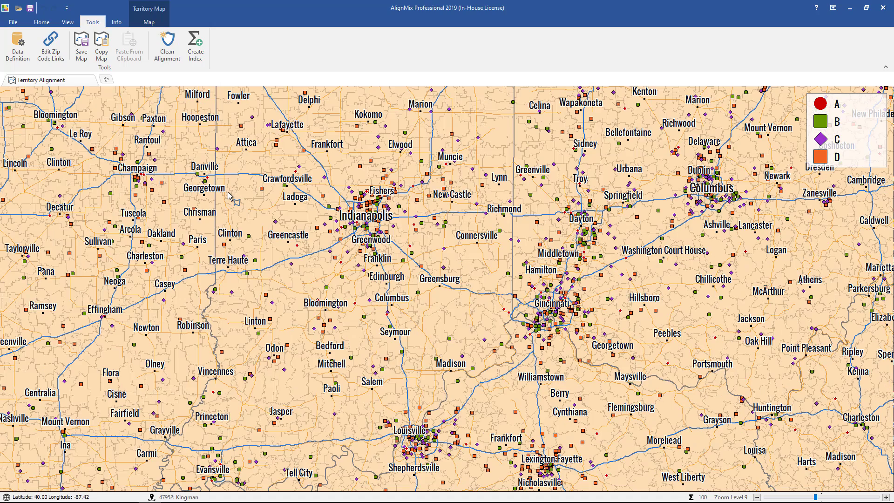